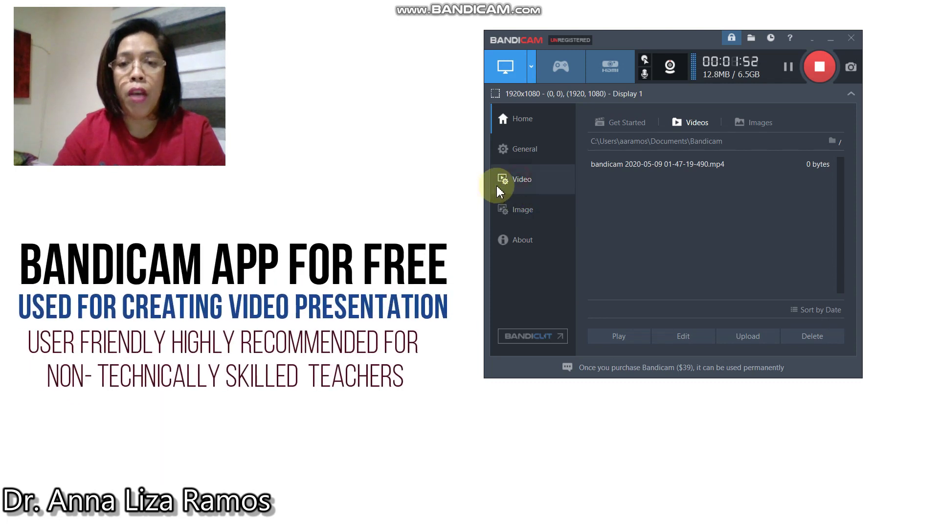
# Open Bandicam's Record Settings from the Video page and go to the Sound tab
pyautogui.click(535, 177)
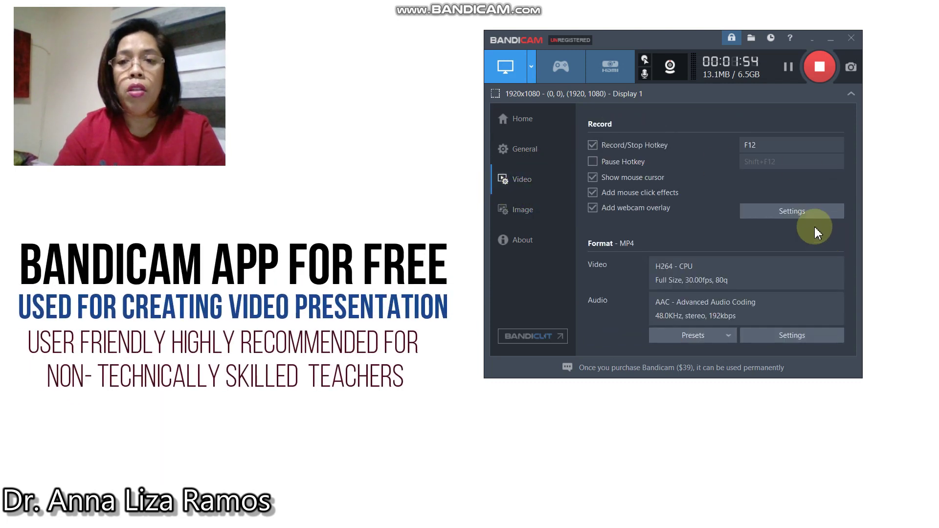
pyautogui.click(793, 211)
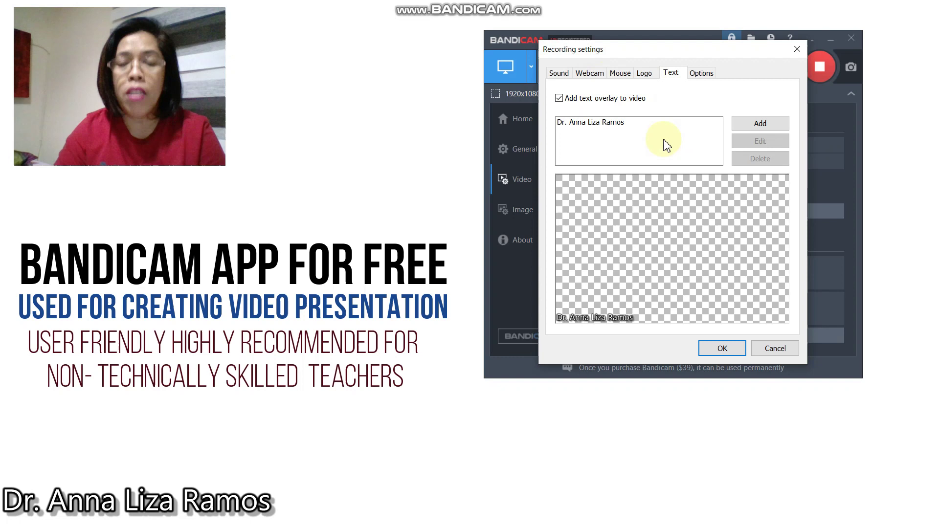
pyautogui.click(558, 74)
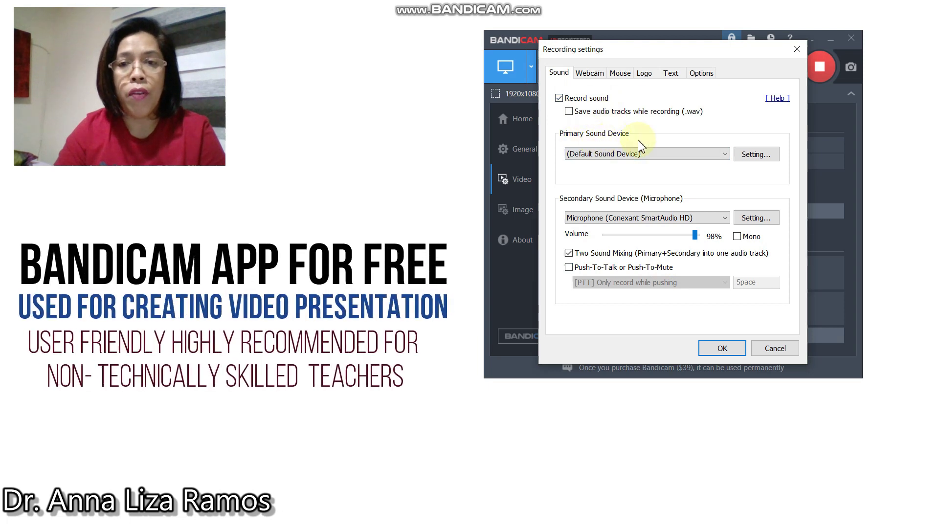
# Keep Default Sound Device as primary and the Conexant SmartAudio HD microphone as secondary input
pyautogui.click(726, 155)
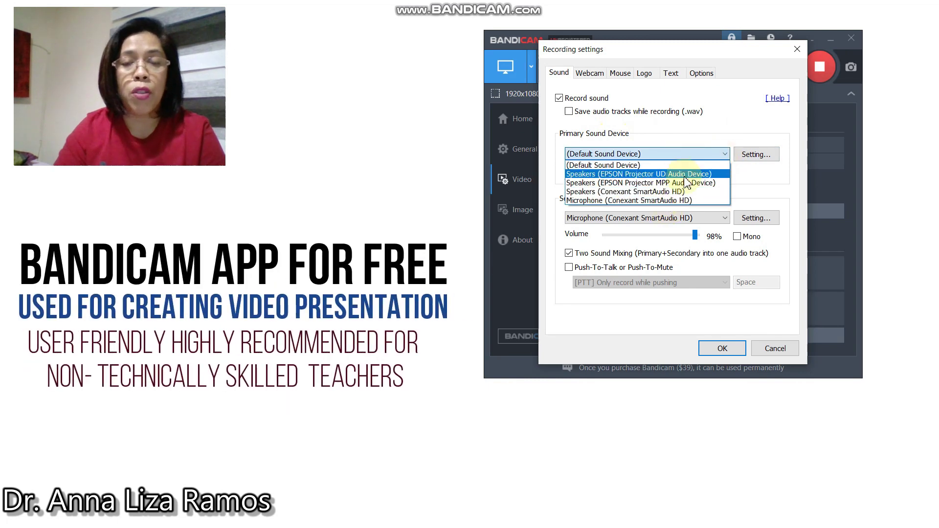
pyautogui.click(703, 136)
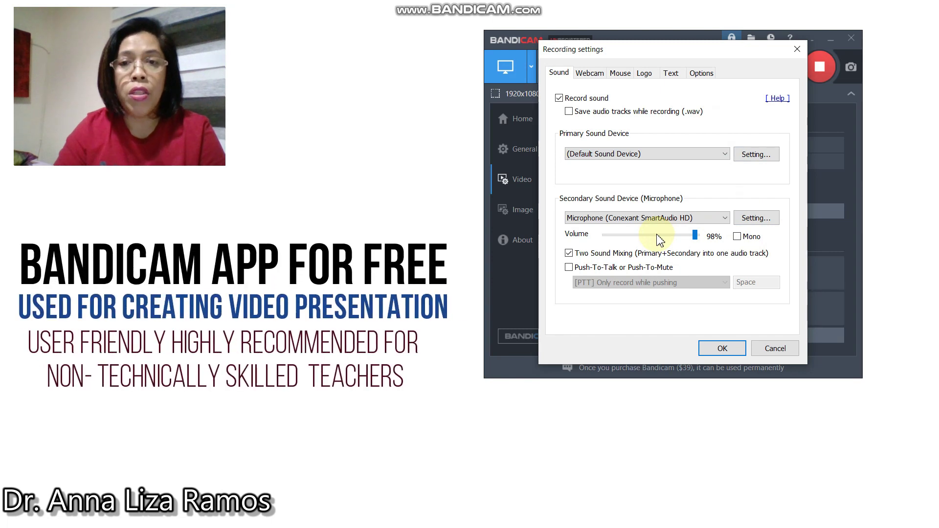
pyautogui.click(726, 218)
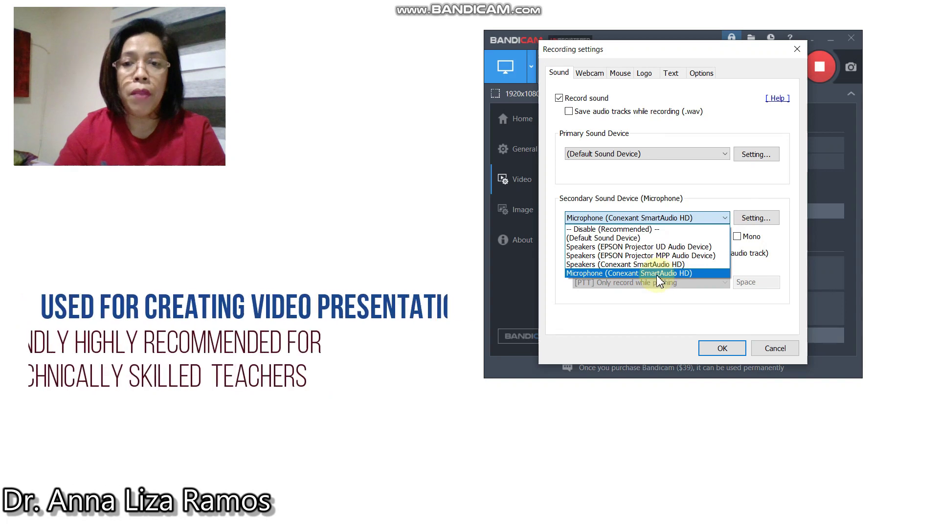
pyautogui.click(717, 193)
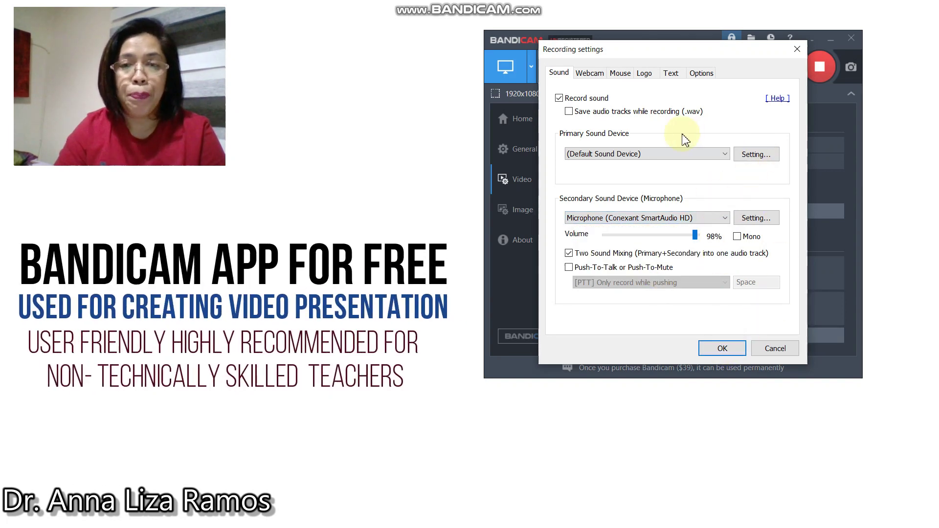
# Open the webcam overlay's Advanced preview settings for the USB2.0 HD UVC WebCam
pyautogui.click(598, 76)
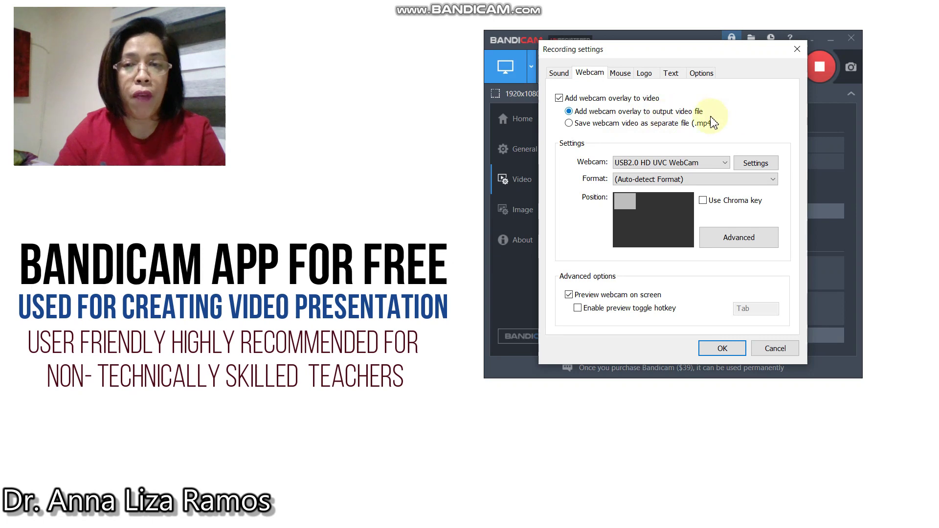
pyautogui.click(652, 217)
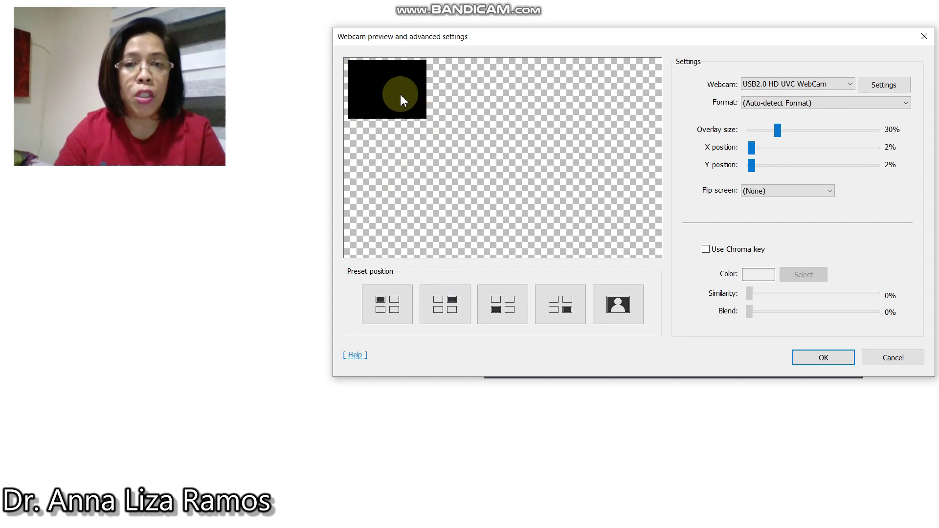
# Position the webcam overlay top-left at 33% size and confirm with OK
pyautogui.click(450, 307)
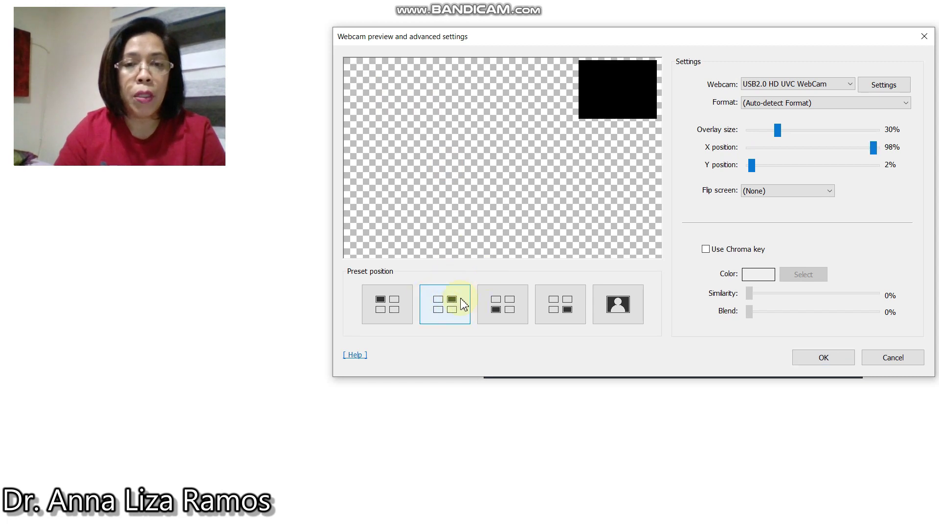
pyautogui.click(504, 307)
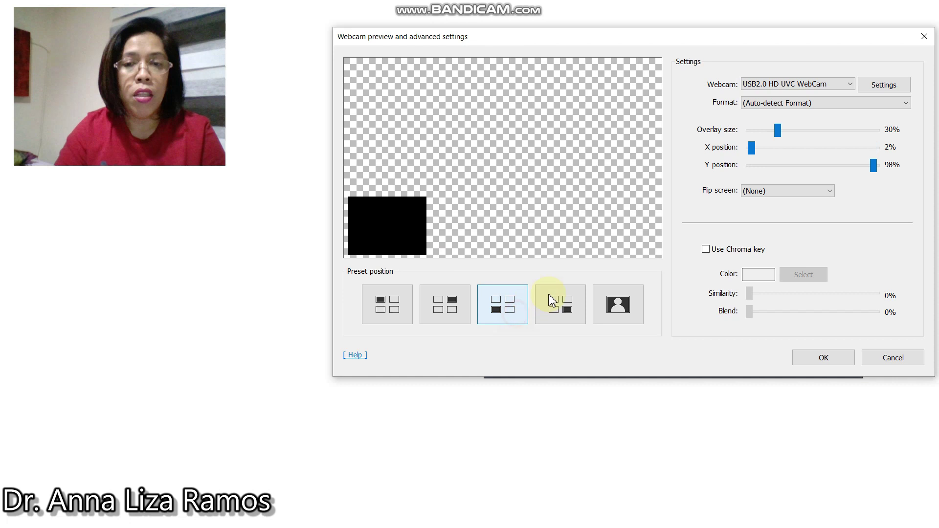
pyautogui.click(558, 302)
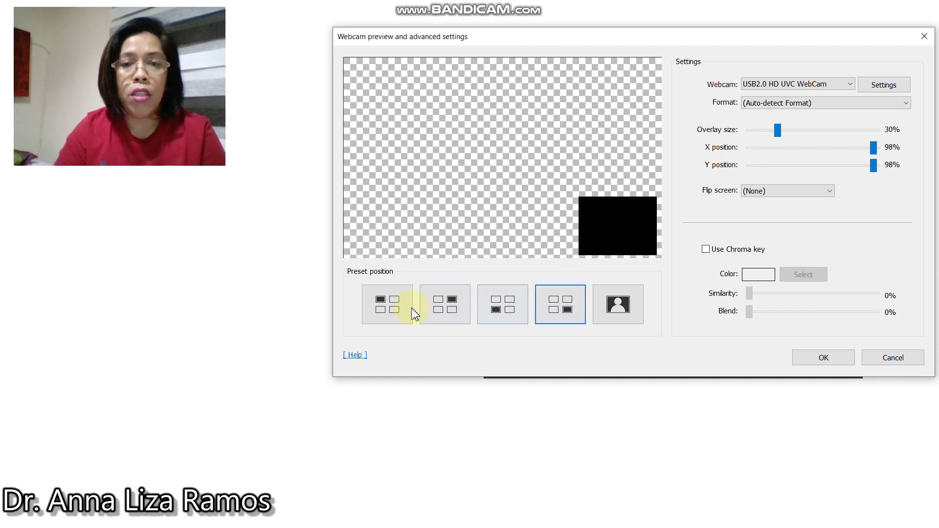
pyautogui.click(391, 304)
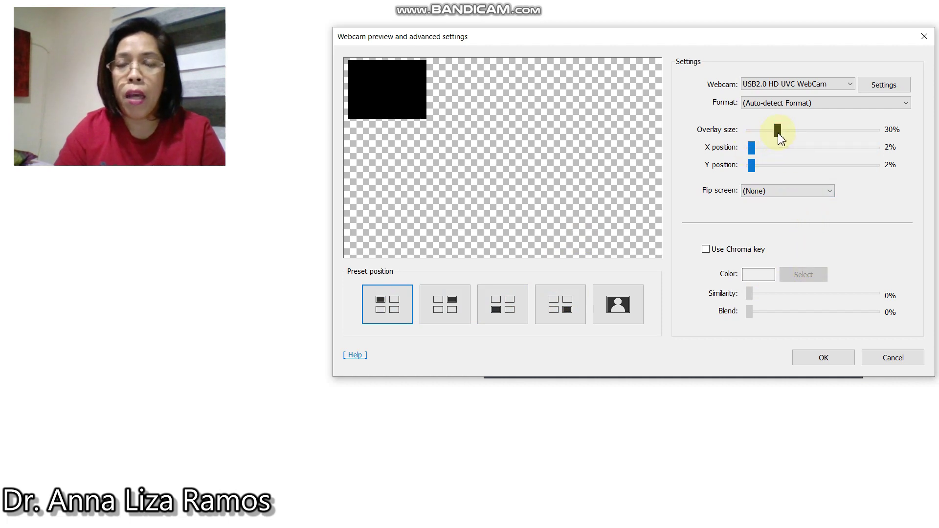
pyautogui.moveTo(779, 137)
pyautogui.mouseDown()
pyautogui.moveTo(841, 137)
pyautogui.moveTo(768, 132)
pyautogui.moveTo(794, 142)
pyautogui.moveTo(783, 140)
pyautogui.mouseUp()
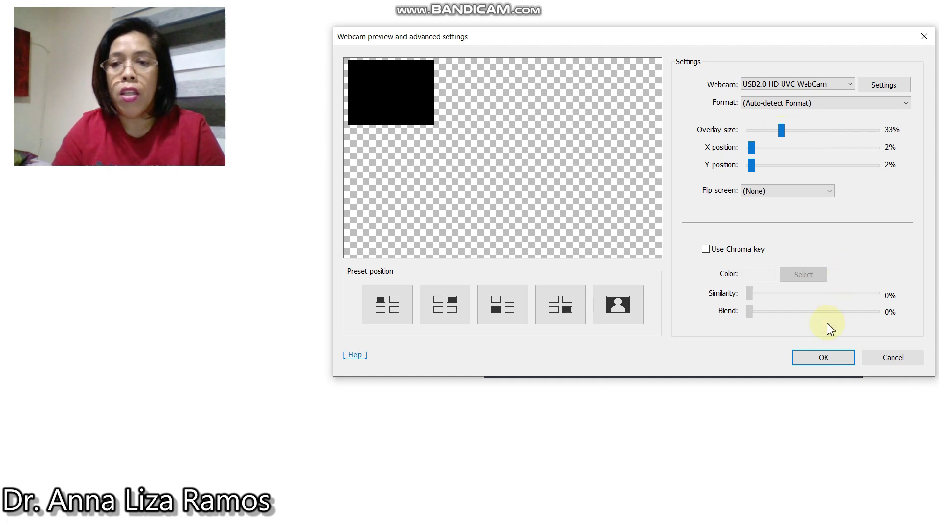
pyautogui.click(824, 358)
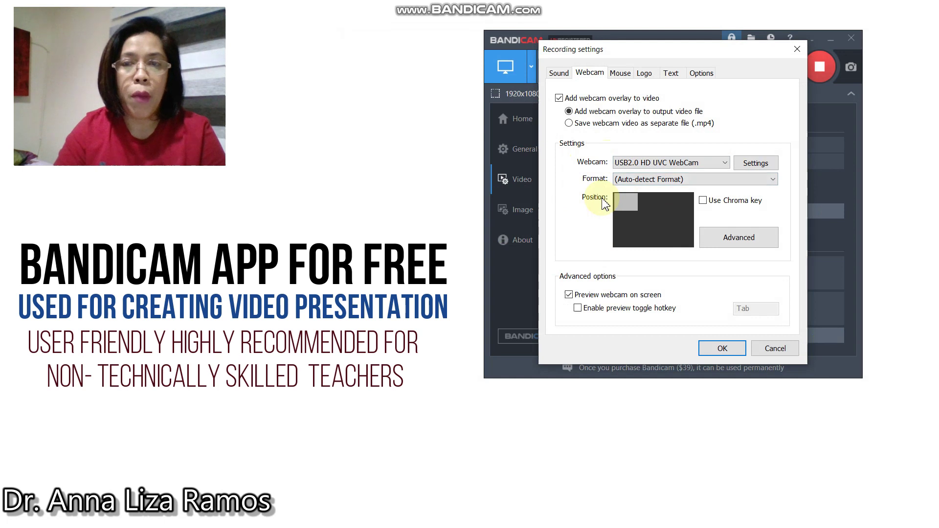
# Set the recorded mouse cursor size to 150% on the Mouse tab
pyautogui.click(627, 75)
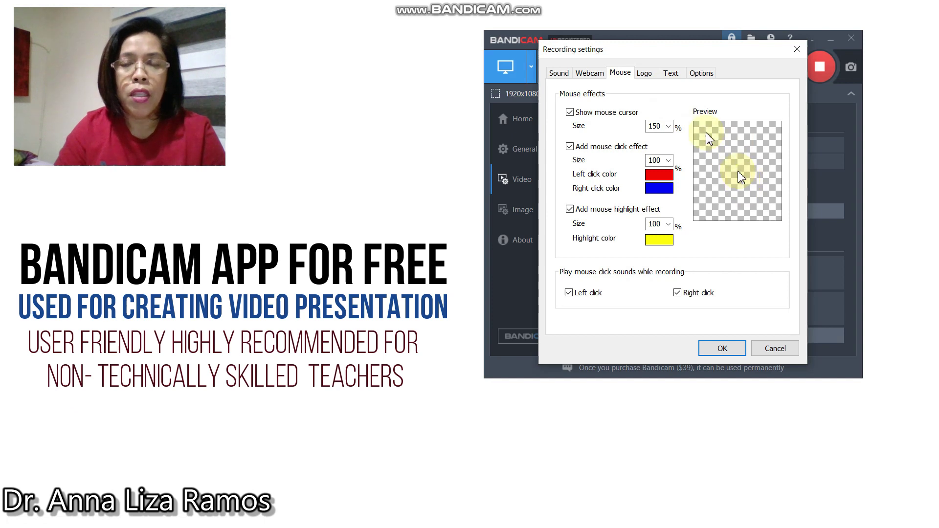
pyautogui.click(668, 126)
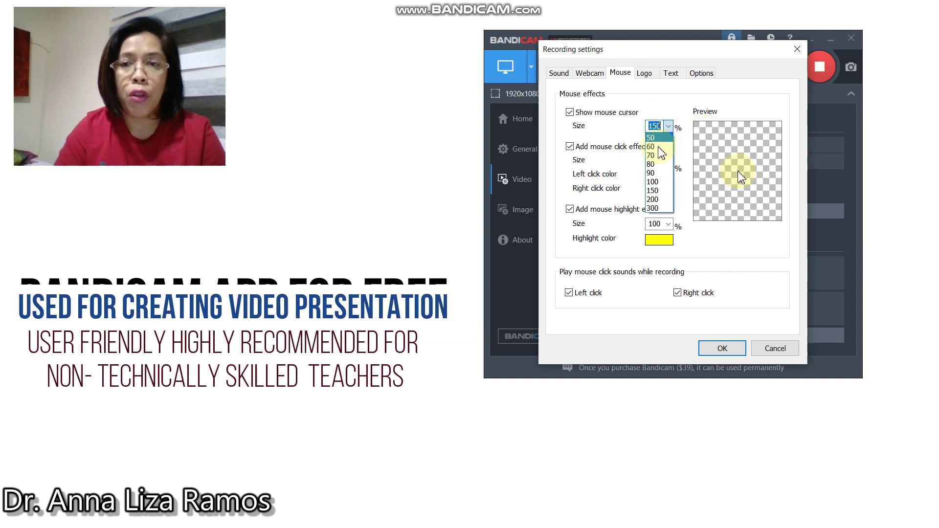
pyautogui.click(653, 199)
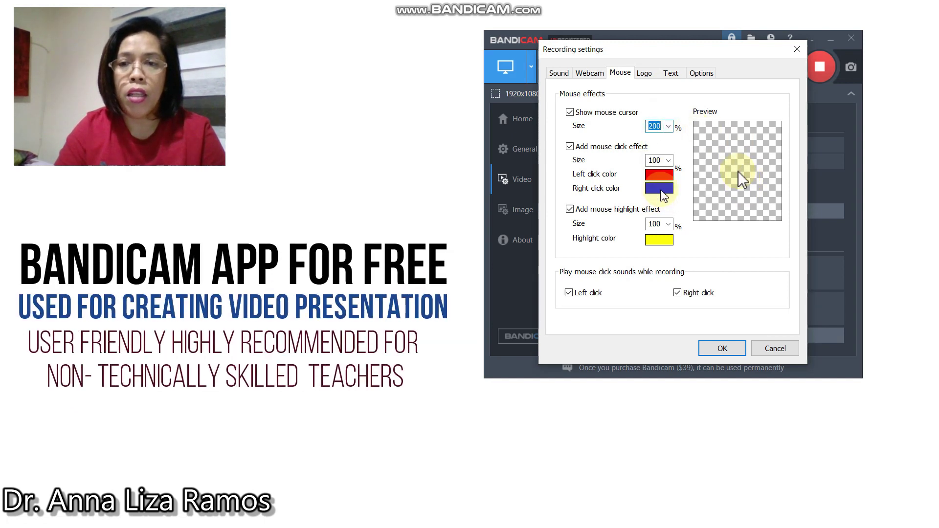
pyautogui.hotkey('alt', 'Down')
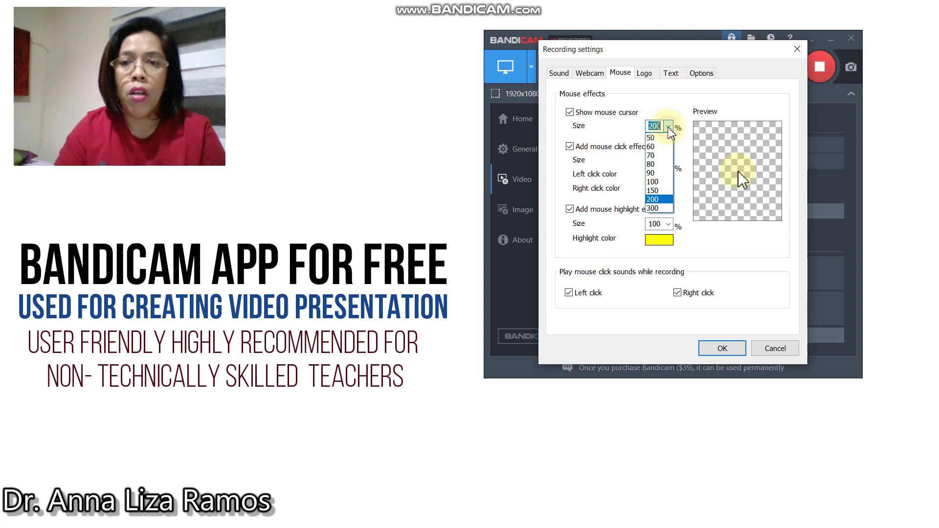
pyautogui.click(654, 190)
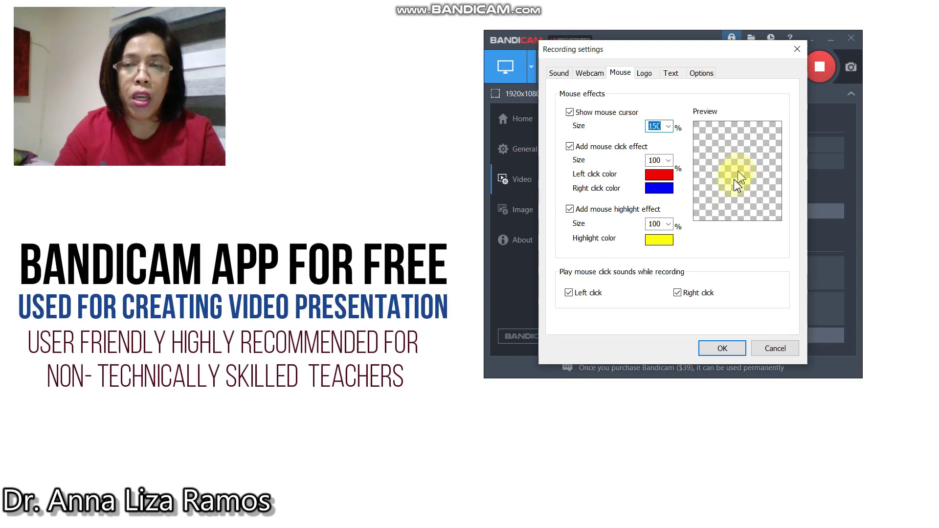
# Confirm the yellow click highlight colour, then move to the Logo settings
pyautogui.click(658, 241)
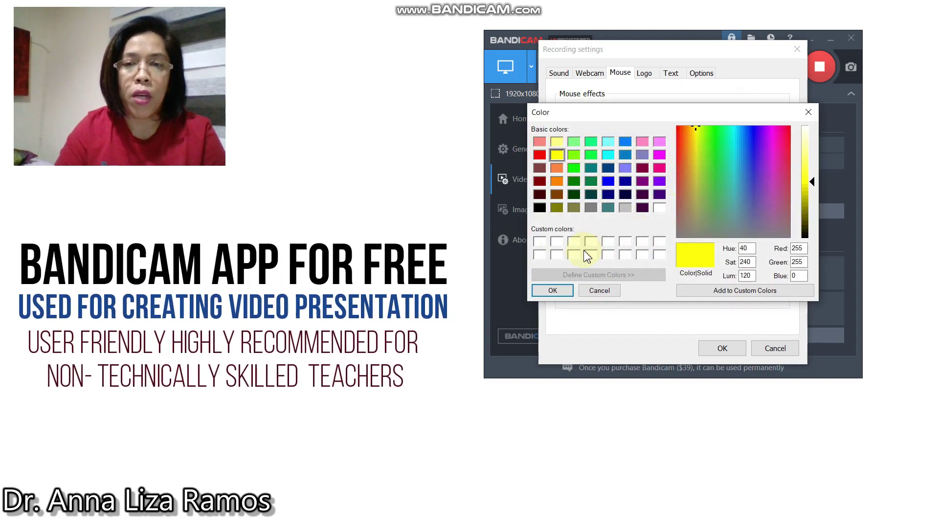
pyautogui.click(552, 290)
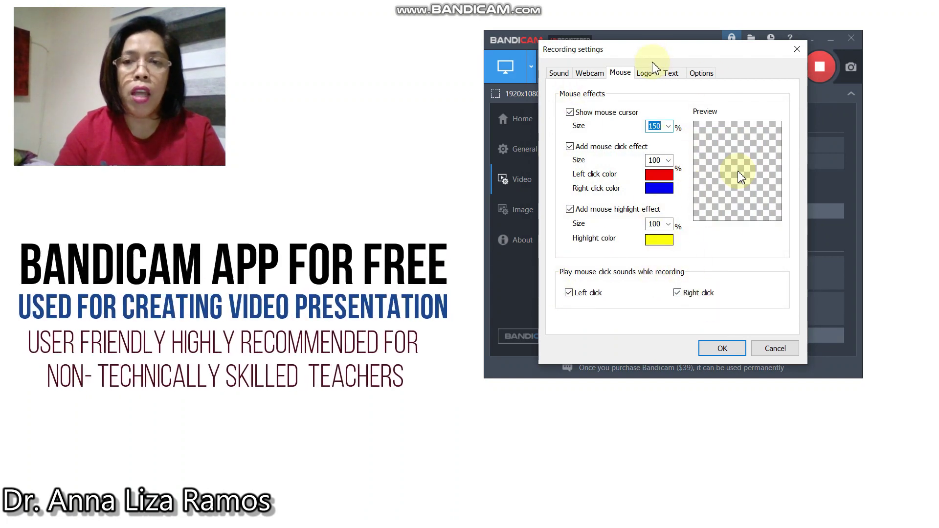
pyautogui.click(652, 76)
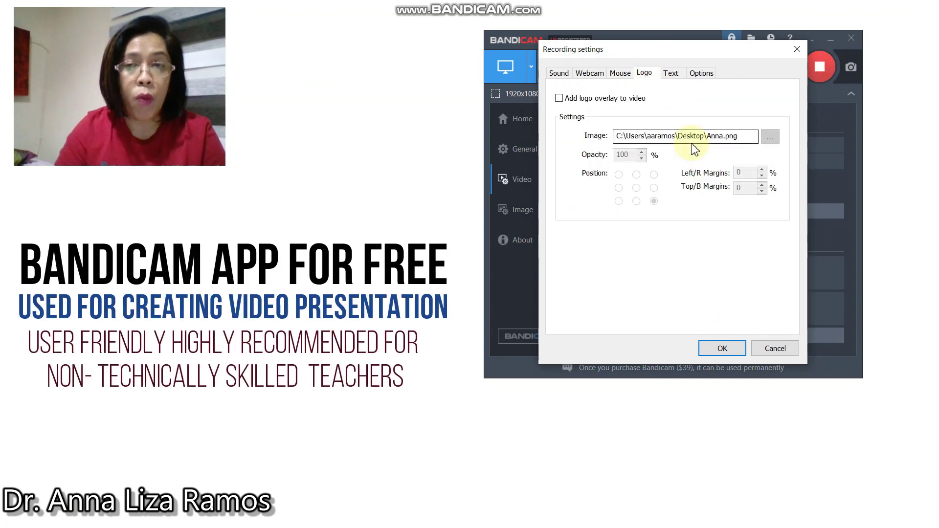
# Enable 'Add logo overlay to video' with the Desktop PNG at 100% opacity, bottom-right
pyautogui.click(559, 98)
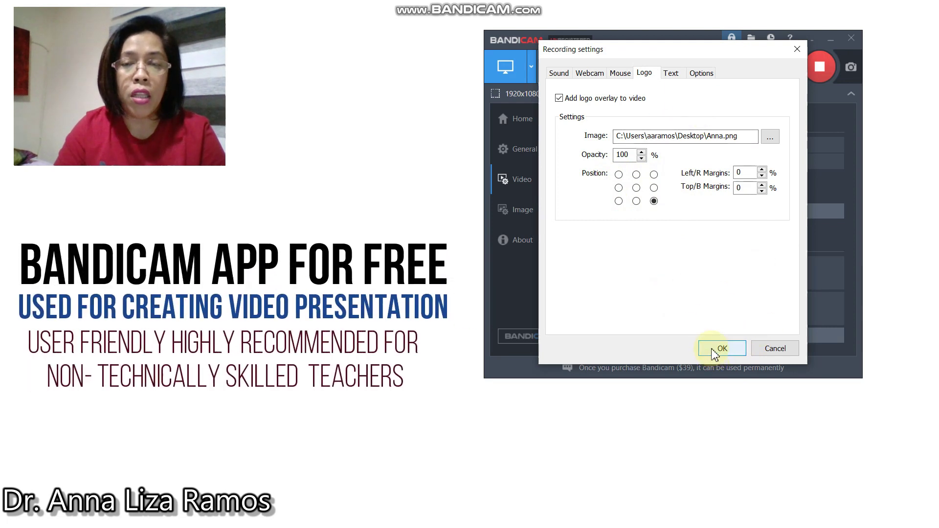
# Bring up the text overlay settings on the Text tab
pyautogui.click(670, 74)
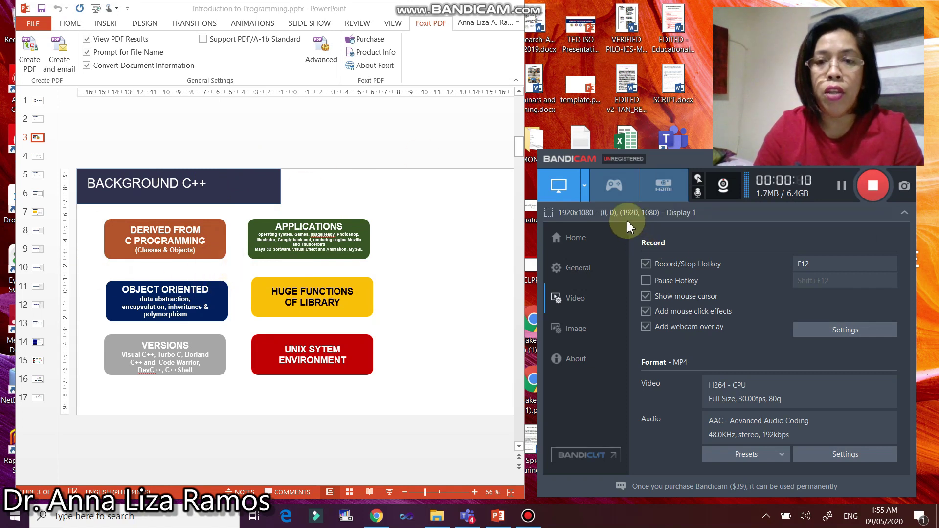
# Set the capture mode to Fullscreen on Display 1 and minimize Bandicam
pyautogui.click(585, 188)
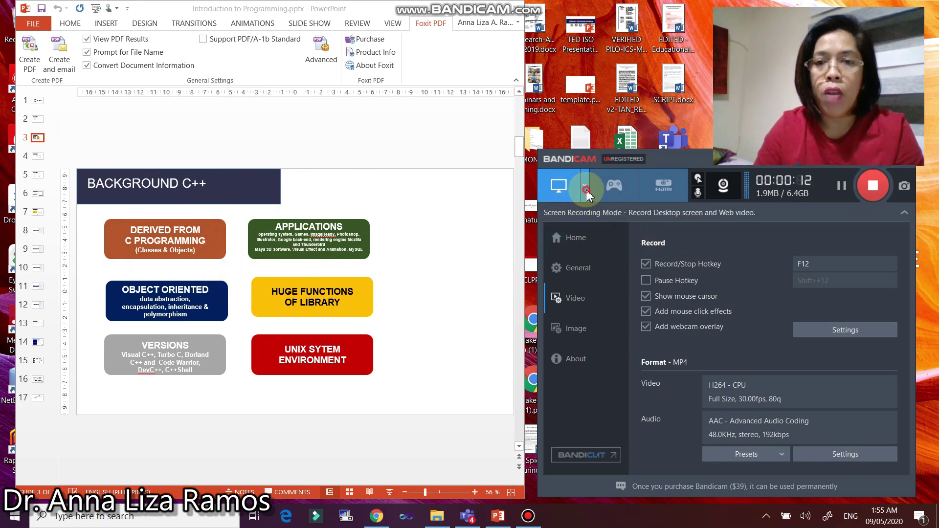
pyautogui.moveTo(606, 296)
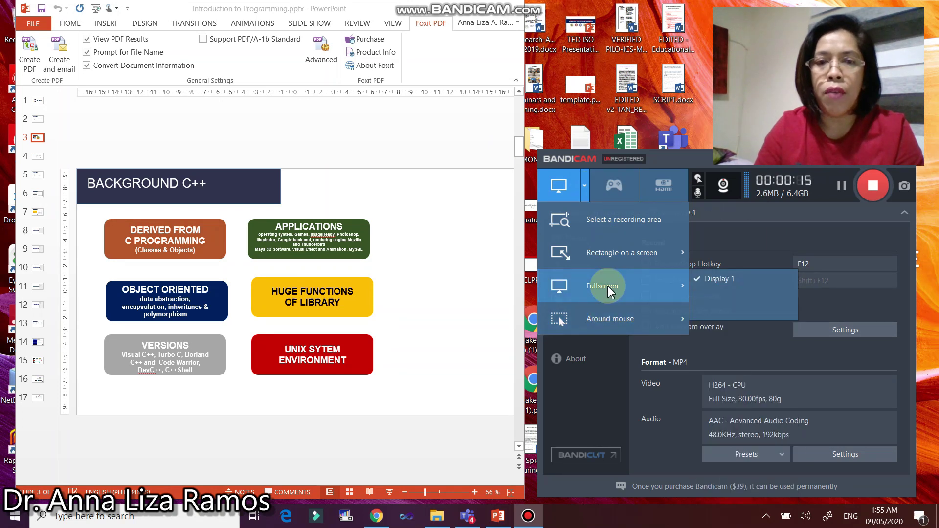
pyautogui.click(607, 290)
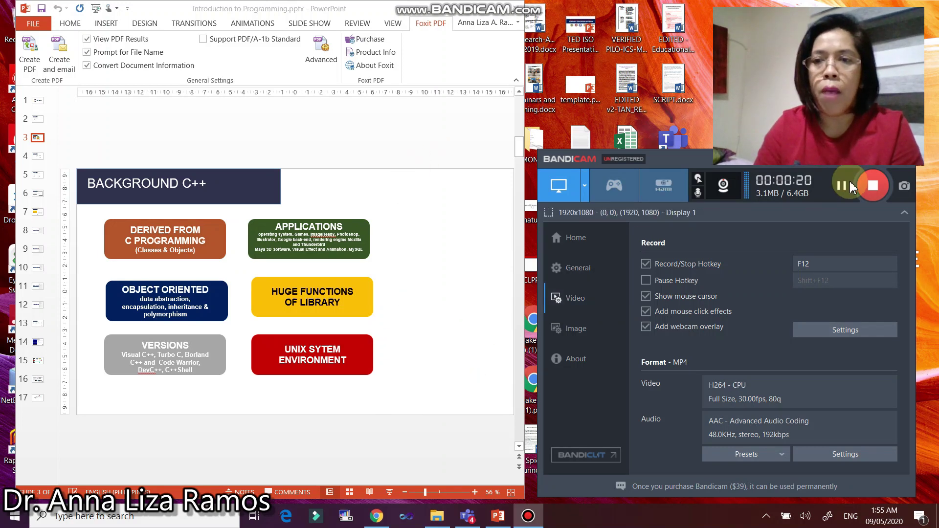
pyautogui.click(885, 166)
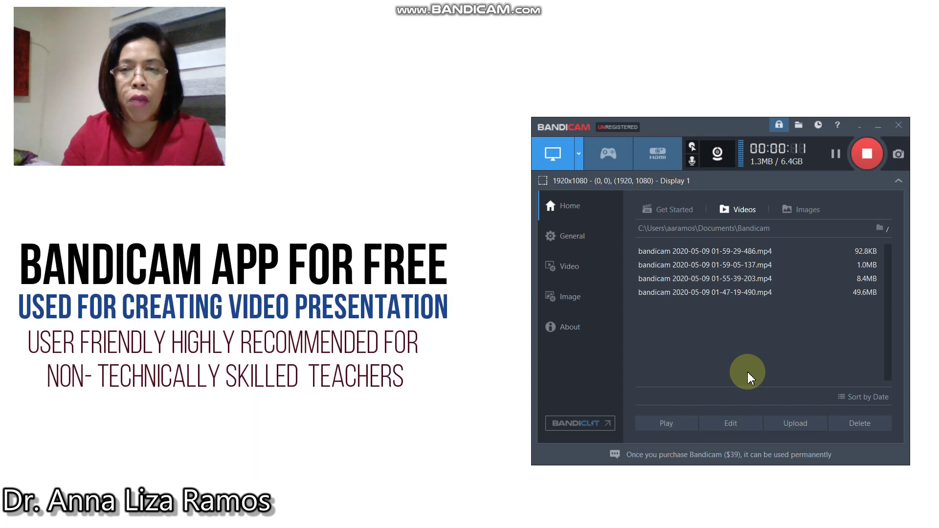
# Select the newest recording at the top of the Videos list
pyautogui.click(716, 259)
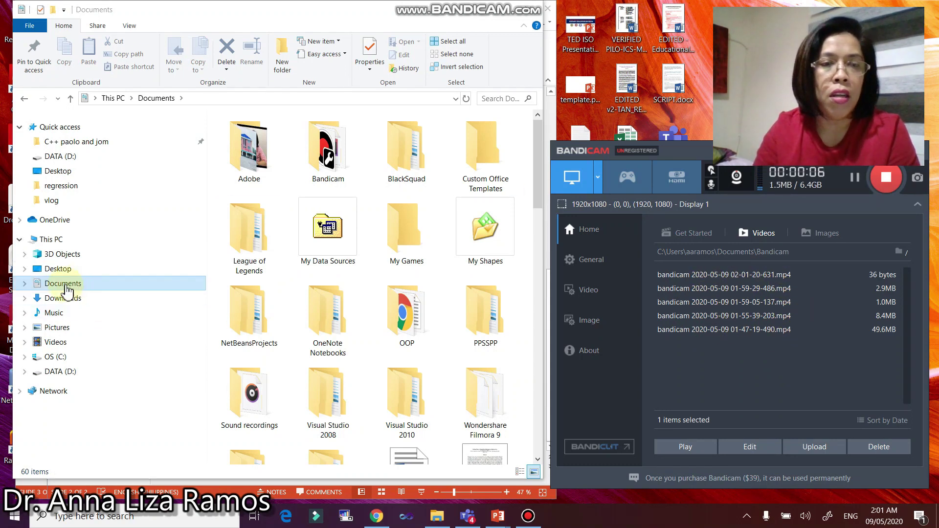
# Open Documents\Bandicam in File Explorer, then rename the newest recording to 'demo'
pyautogui.click(64, 284)
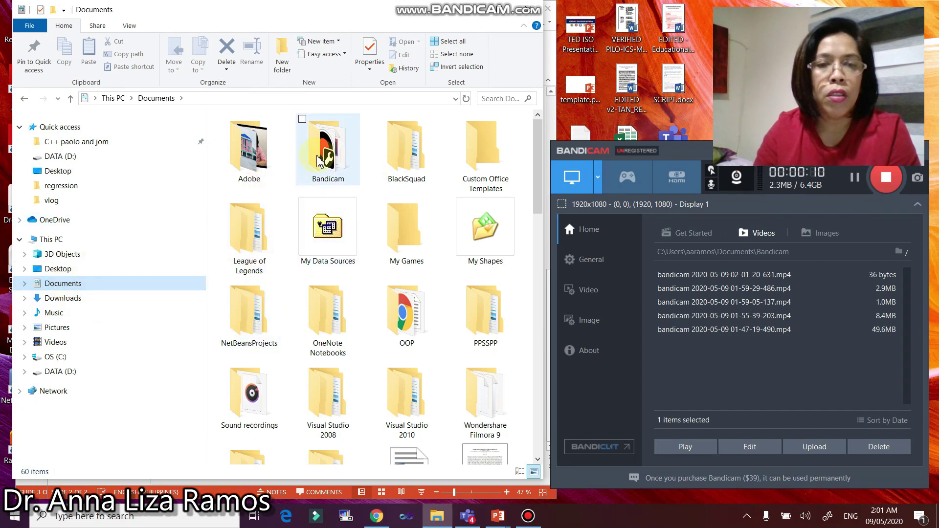
pyautogui.doubleClick(327, 166)
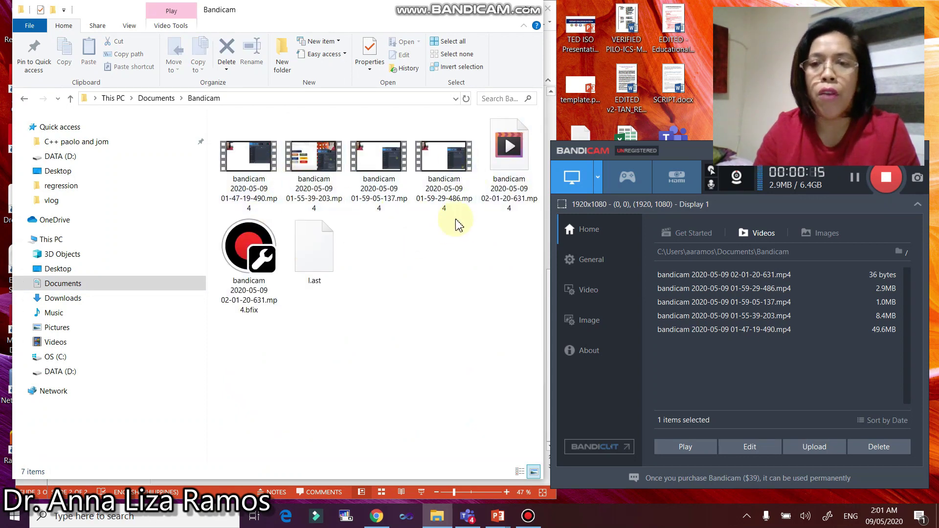
pyautogui.rightClick(761, 277)
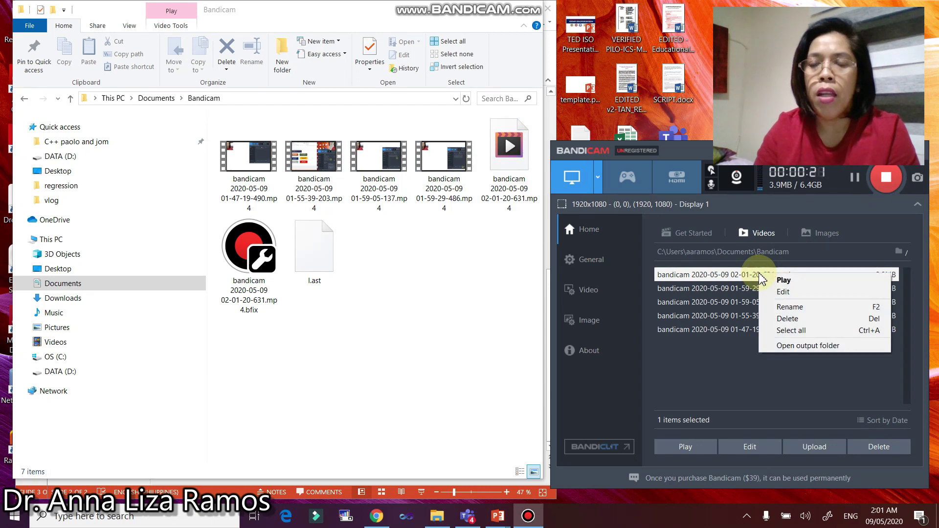
pyautogui.click(805, 312)
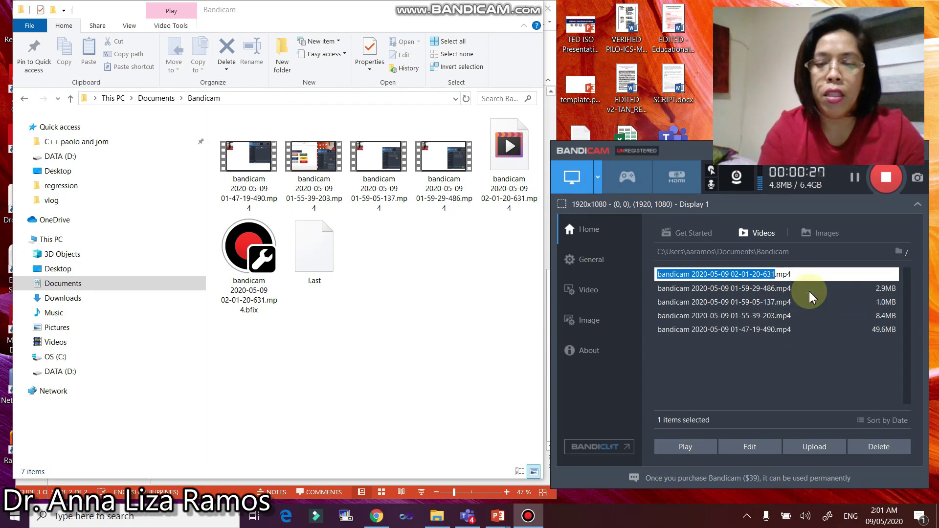
pyautogui.write('demo')
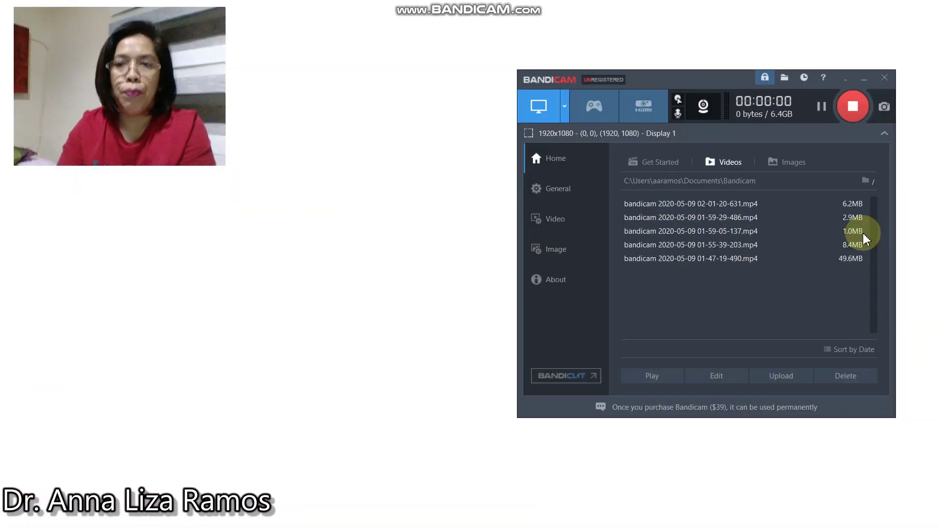